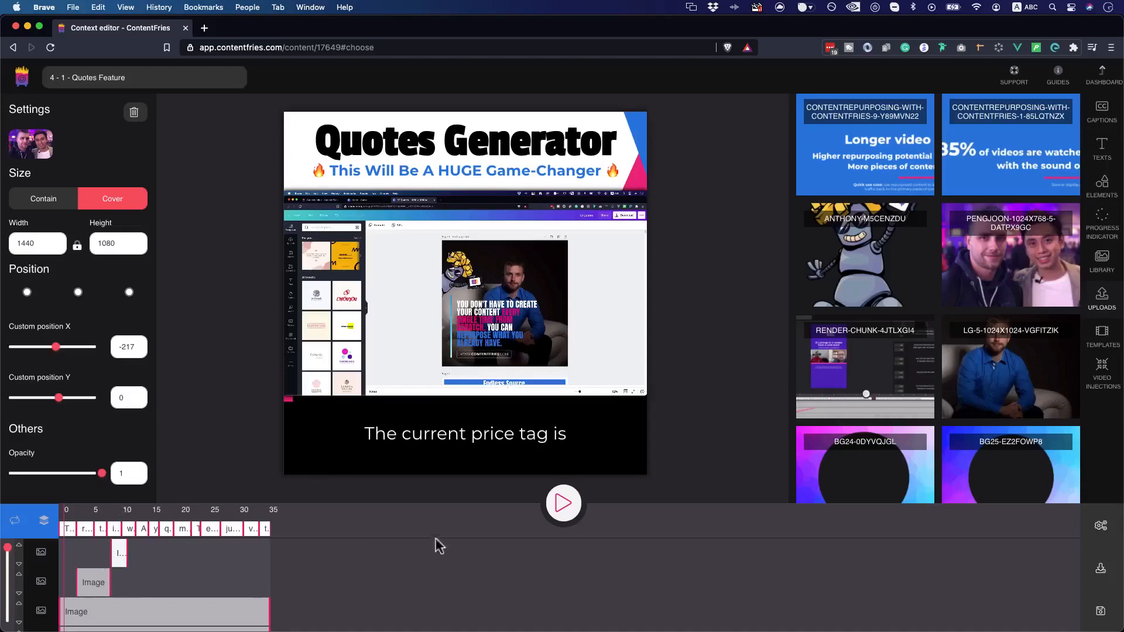
At about the 4-second mark, centre the "80% of consumers" image on the canvas
click(87, 516)
drag(414, 316, 419, 348)
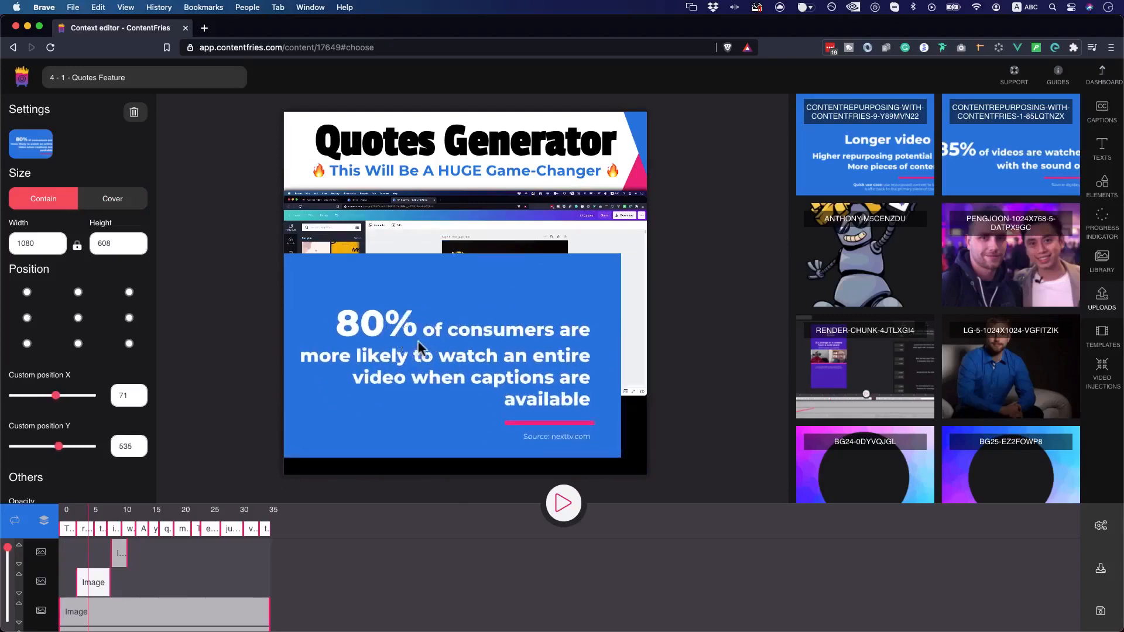
click(78, 318)
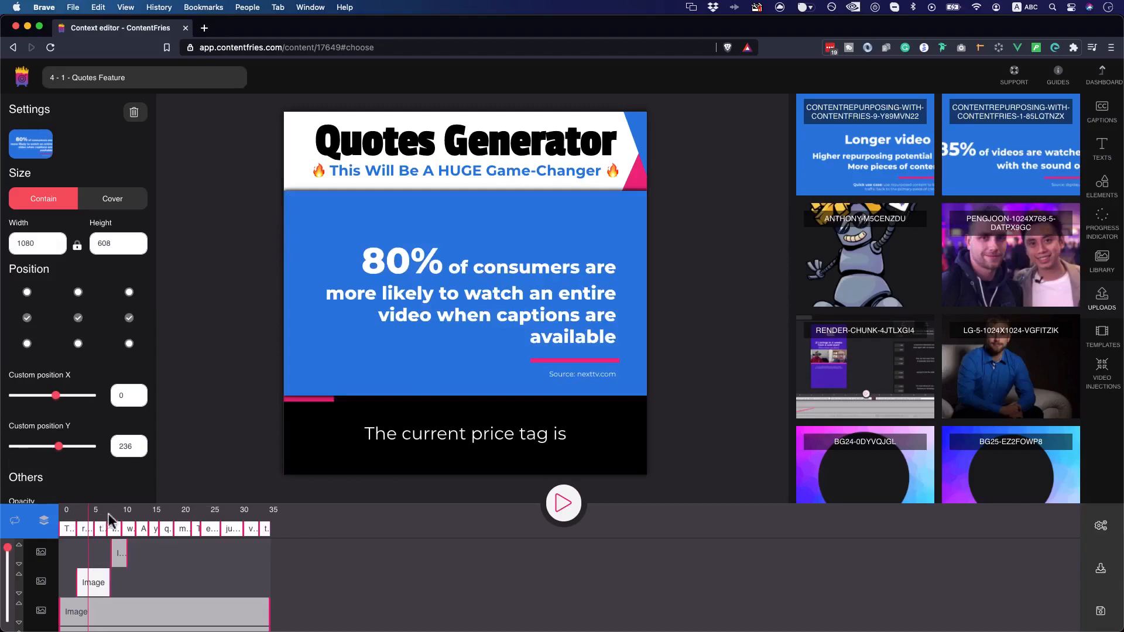
Play the video from about the 1-second mark to check the image overlays, pausing on the full-screen photo
click(71, 514)
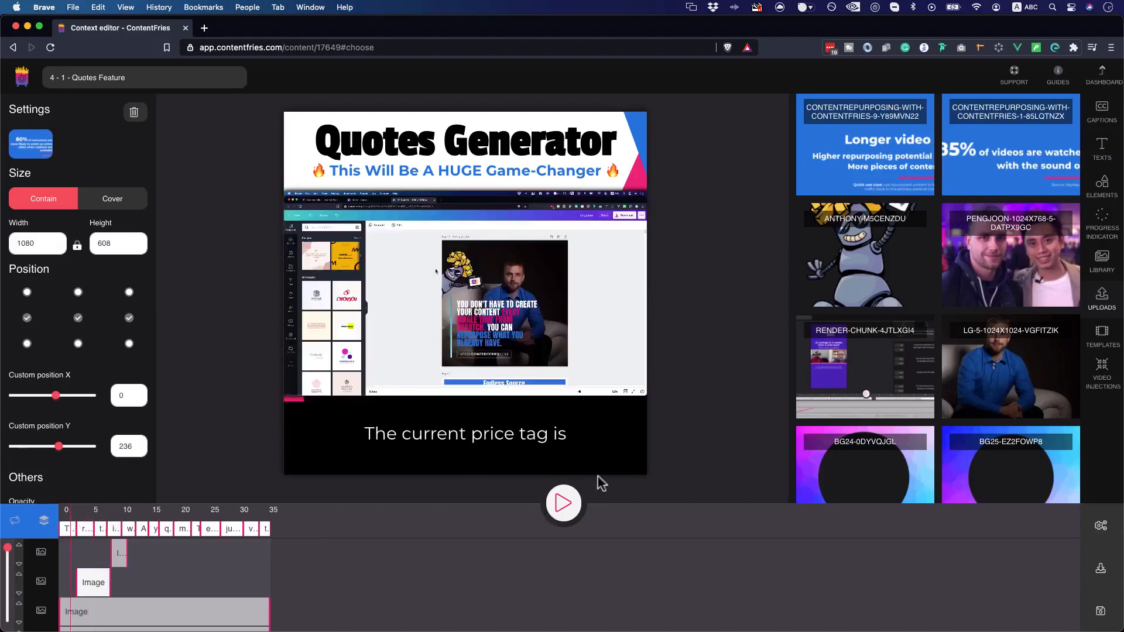
click(564, 507)
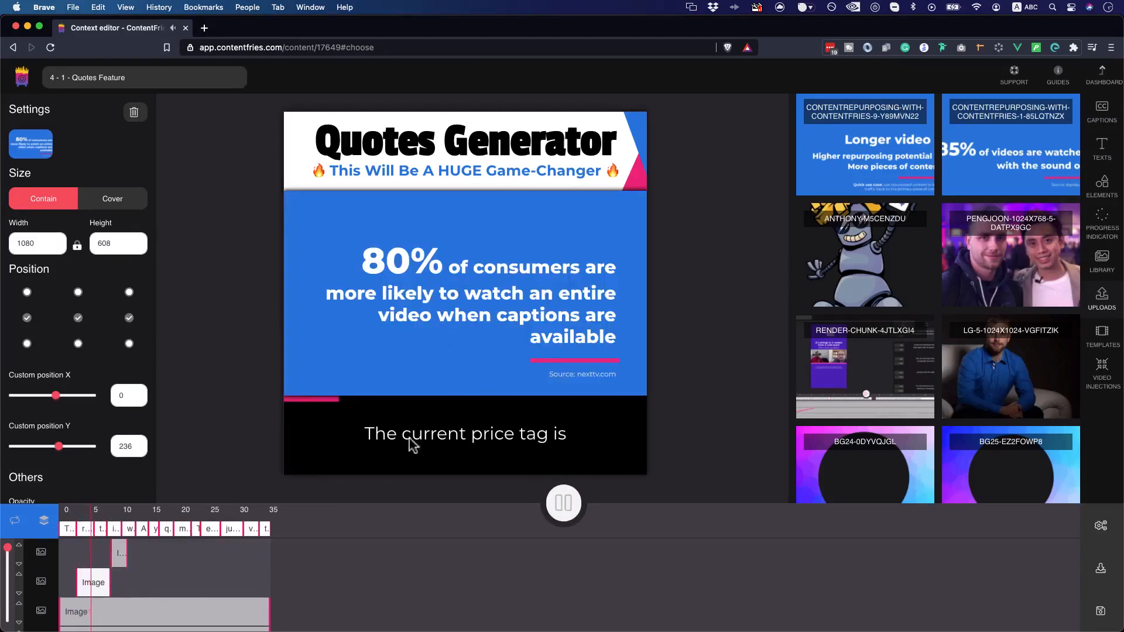
click(551, 508)
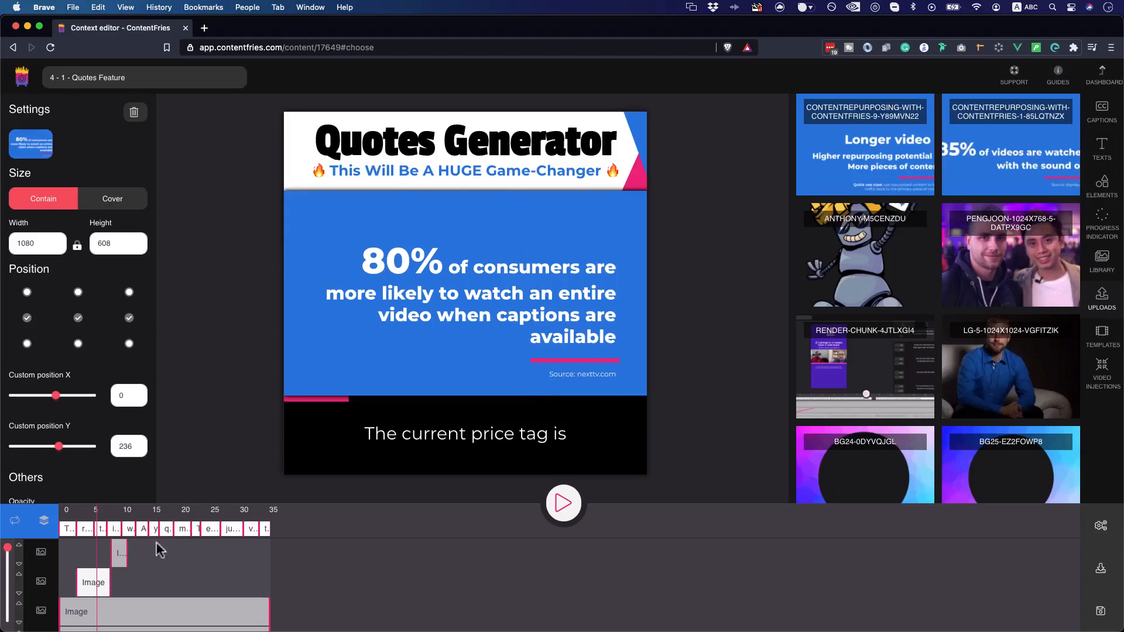
click(565, 510)
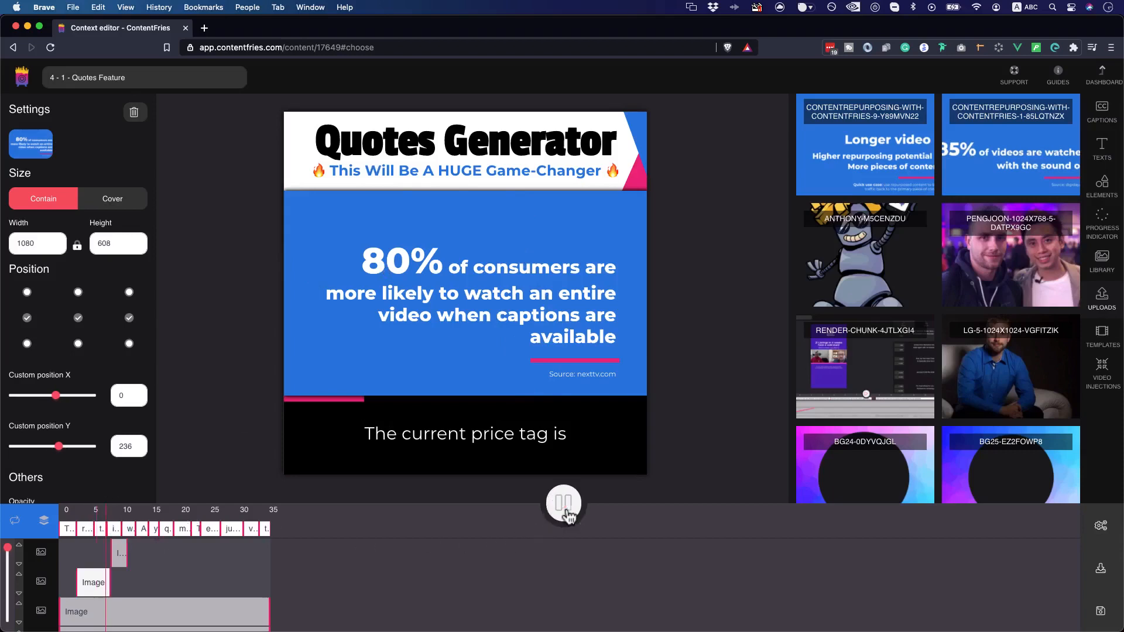
click(564, 505)
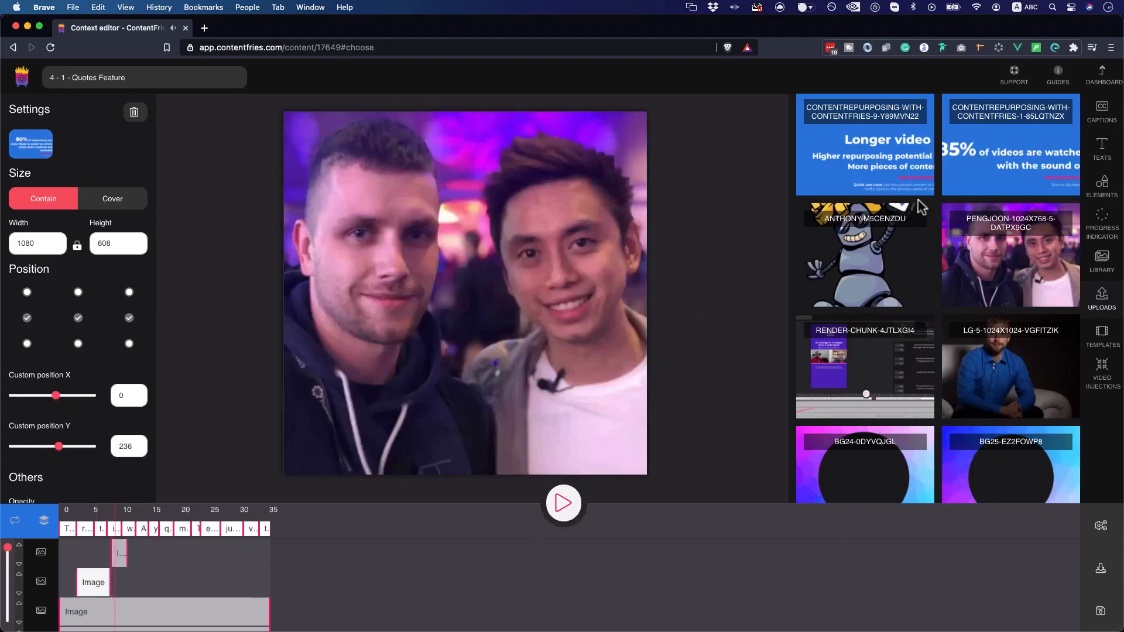
Add a text element over the full-screen photo, place it in the lower part and tilt it slightly clockwise
click(1101, 150)
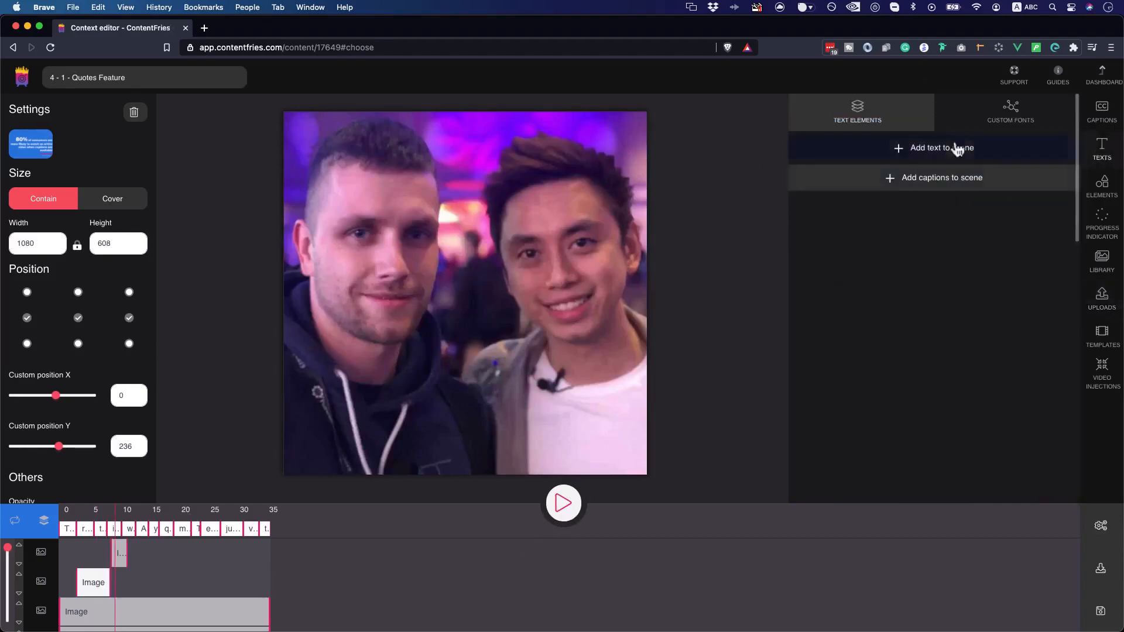
click(942, 148)
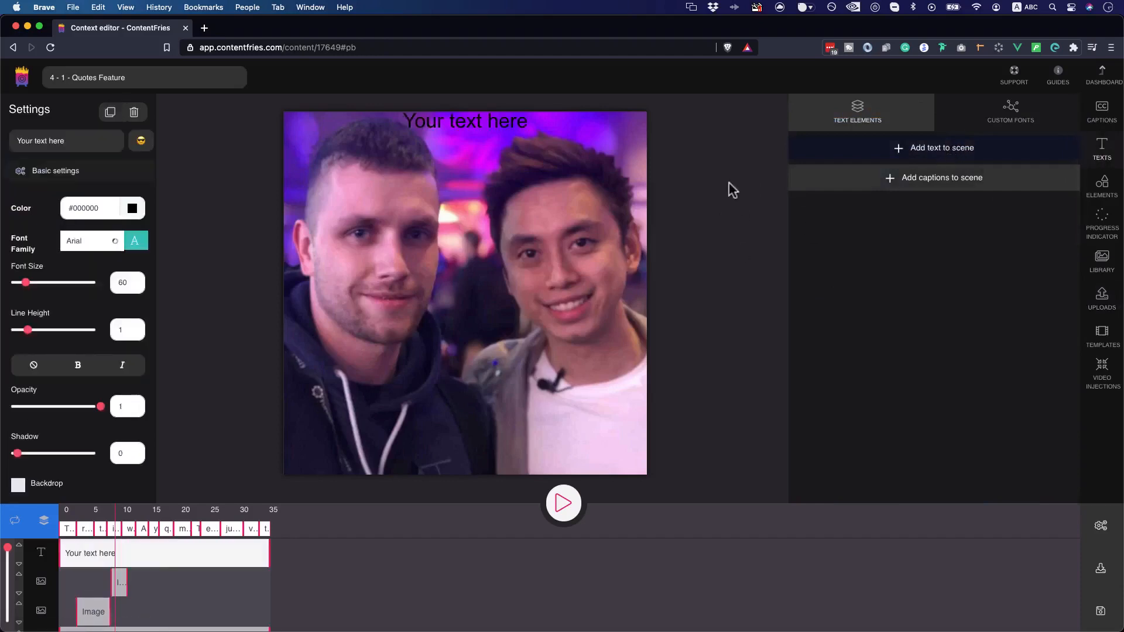
click(457, 127)
drag(458, 127, 513, 360)
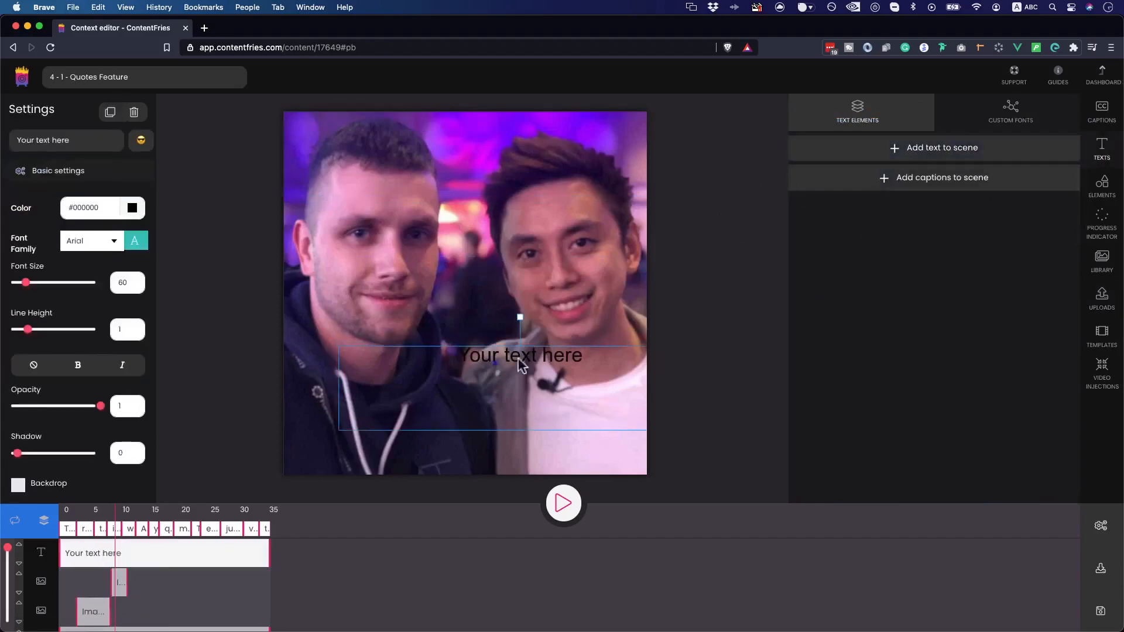
drag(520, 320, 494, 376)
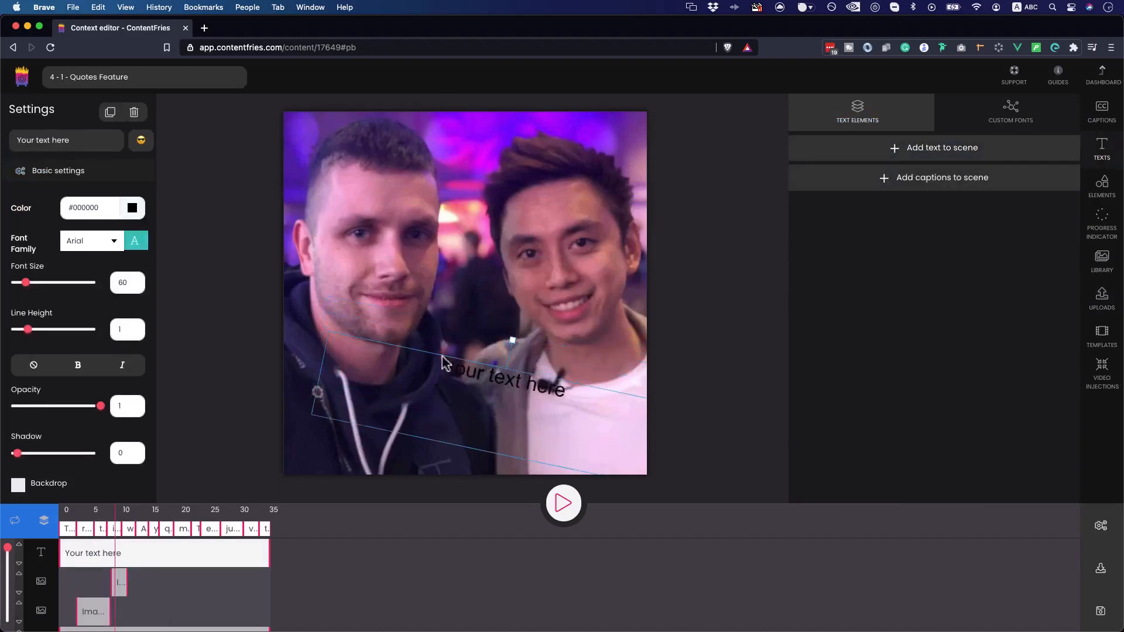
Colour the new text #FFFFFF and replace its placeholder with a short line introducing the person in the photo by name
click(115, 212)
click(90, 236)
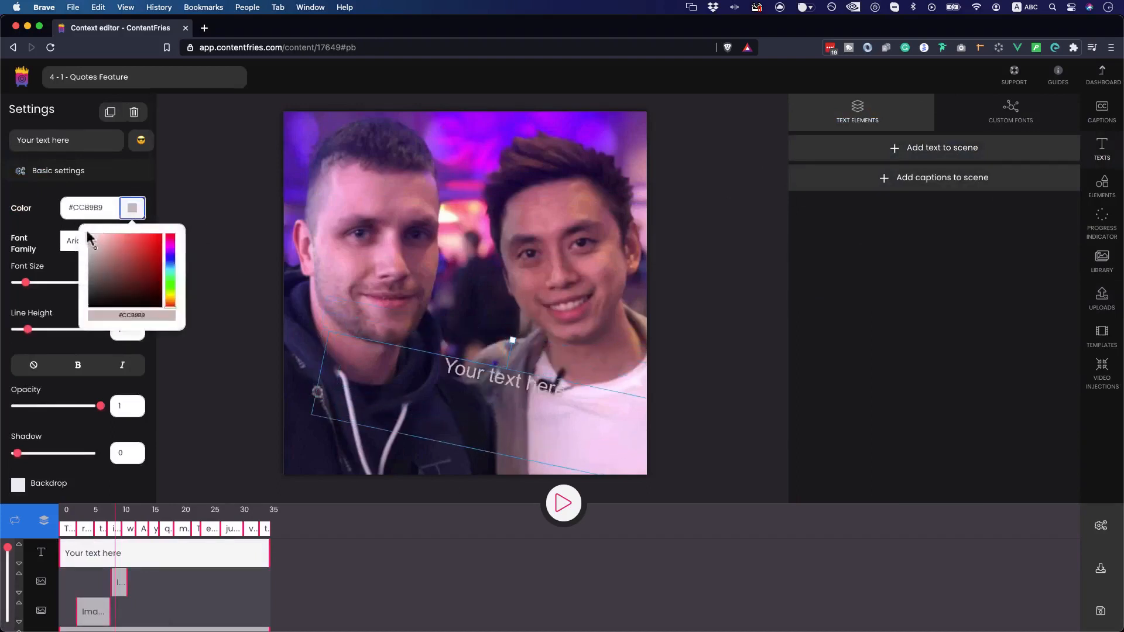
click(87, 231)
click(53, 141)
key(super+a)
text(This is Peng)
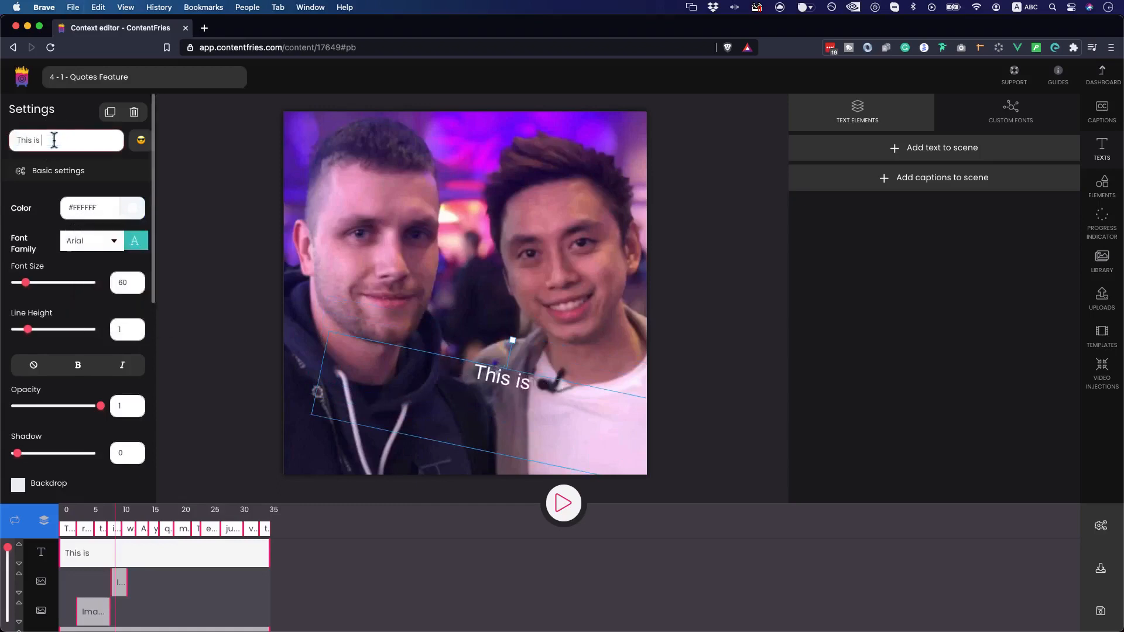
Set the tilted text's font size to 98 and shadow to 7, and shift it slightly up and to the right
click(29, 283)
drag(29, 282, 31, 283)
drag(17, 454, 23, 454)
mouse_move(486, 370)
mouse_down()
mouse_move(508, 367)
mouse_move(498, 358)
mouse_up()
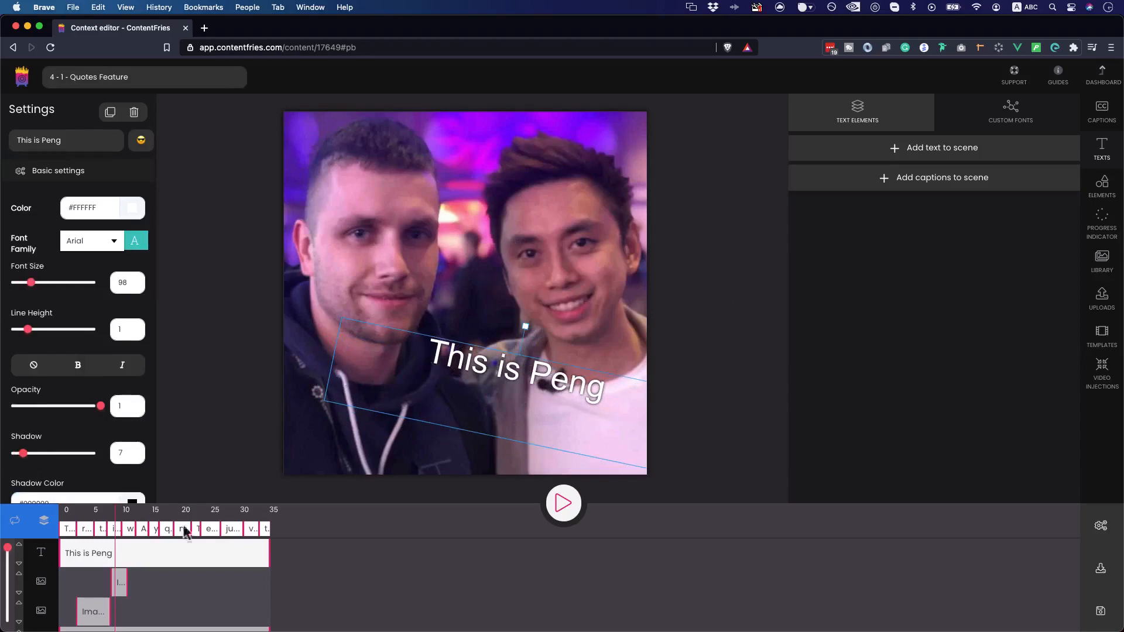
Trim the new text clip to the full-screen photo's time span, and shorten the "80% of consumers" image clip to end at about 5 seconds
drag(62, 553, 113, 551)
drag(270, 560, 125, 555)
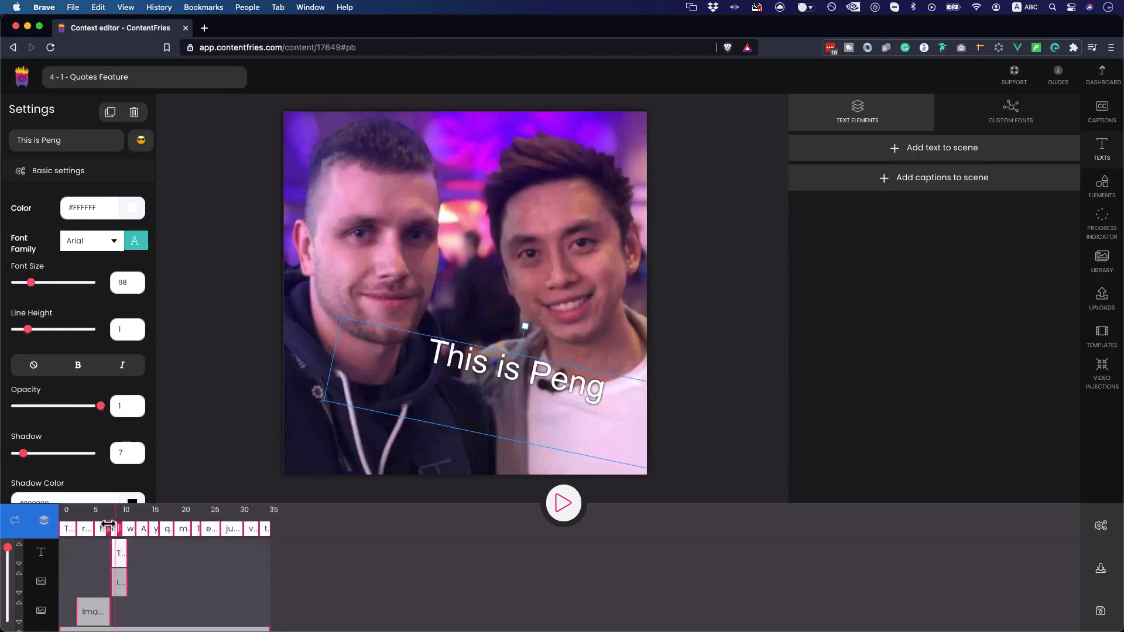
drag(109, 614, 95, 611)
Play the video from about 3 to 11 seconds to check the trimmed image and text clips
click(85, 515)
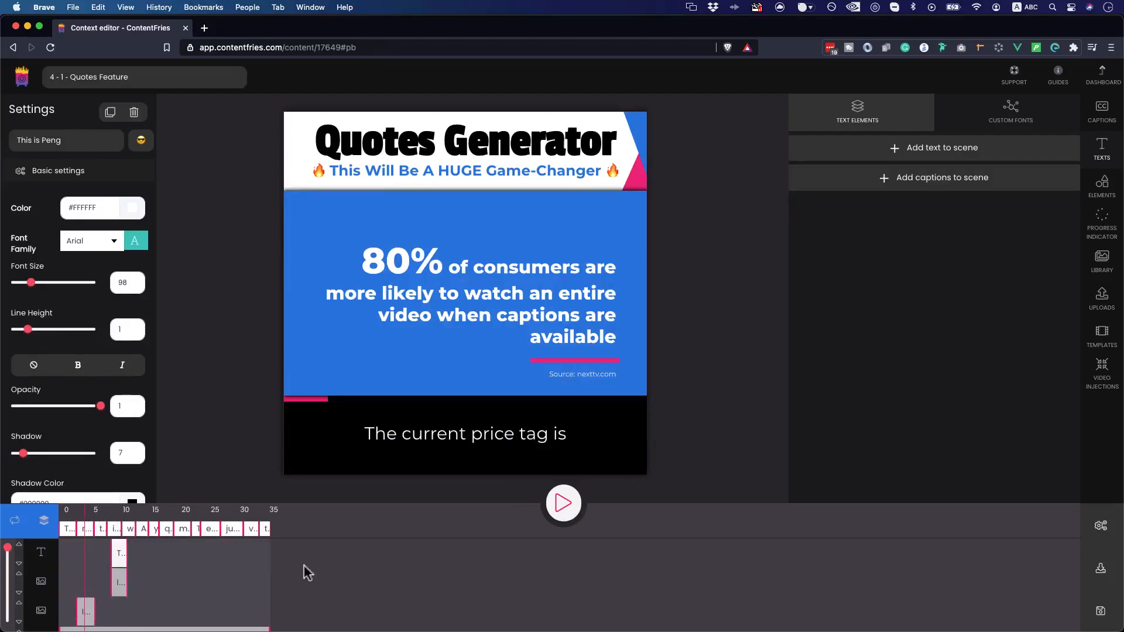
click(572, 514)
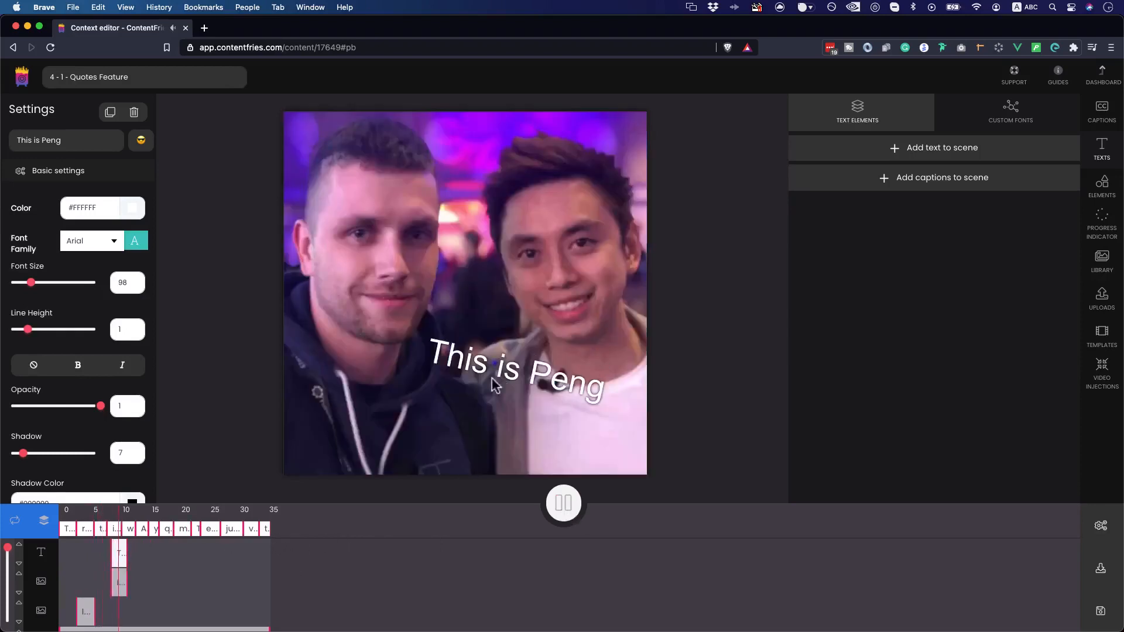
click(571, 518)
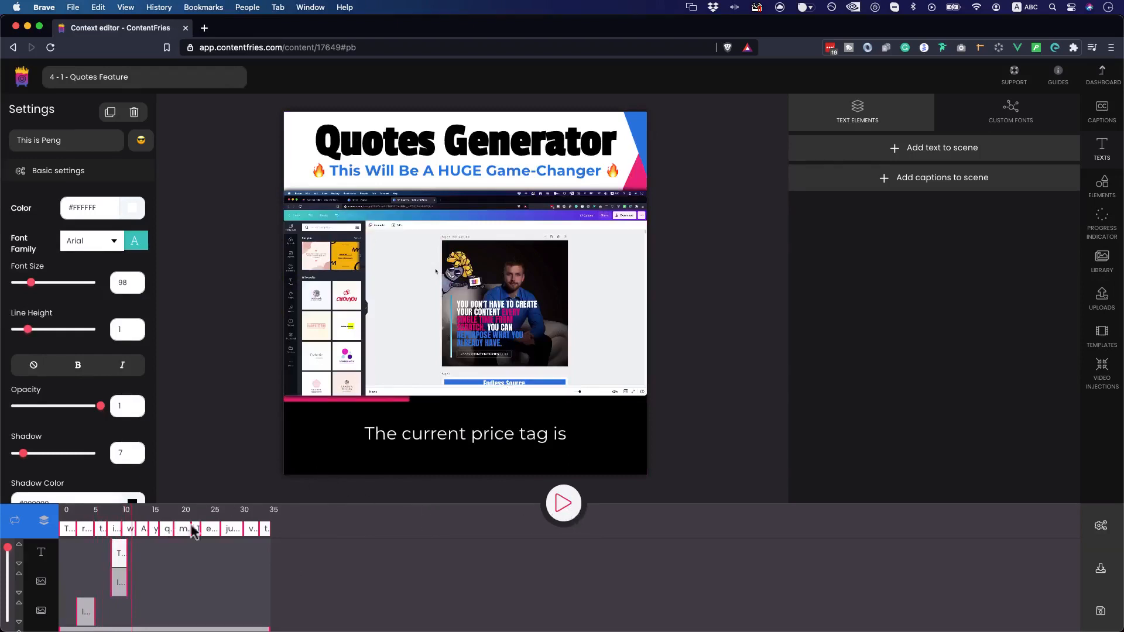
With the playhead on the full-screen photo, select the Captions layer and raise it above the Rectangle and Quotes Generator layers
scroll(140, 571, down, 3)
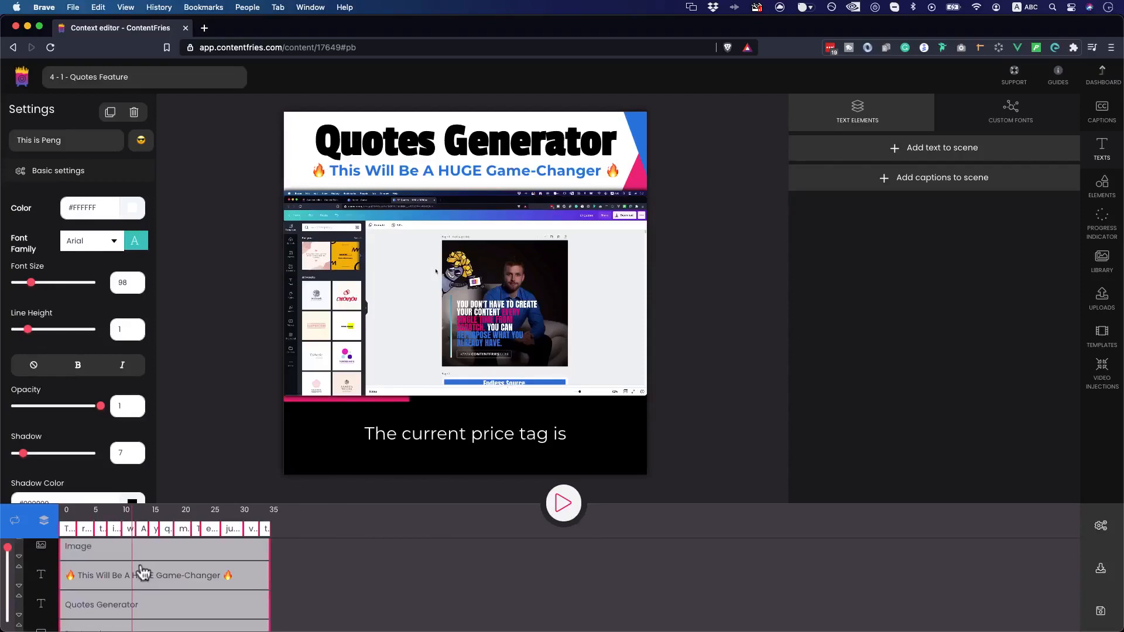
scroll(142, 572, down, 2)
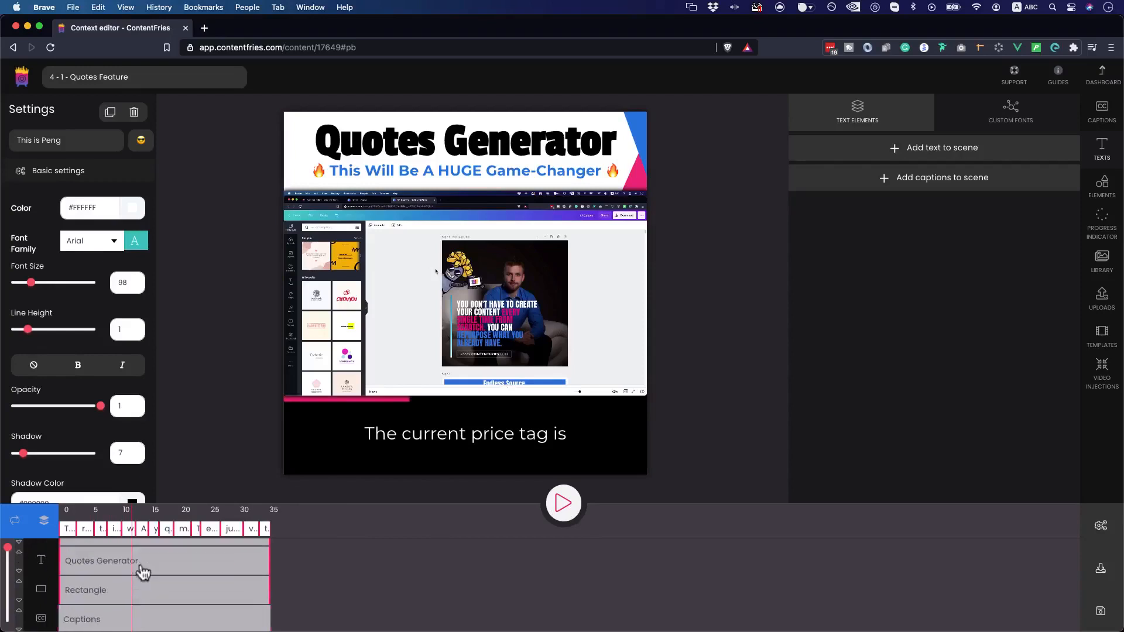
scroll(140, 572, down, 1)
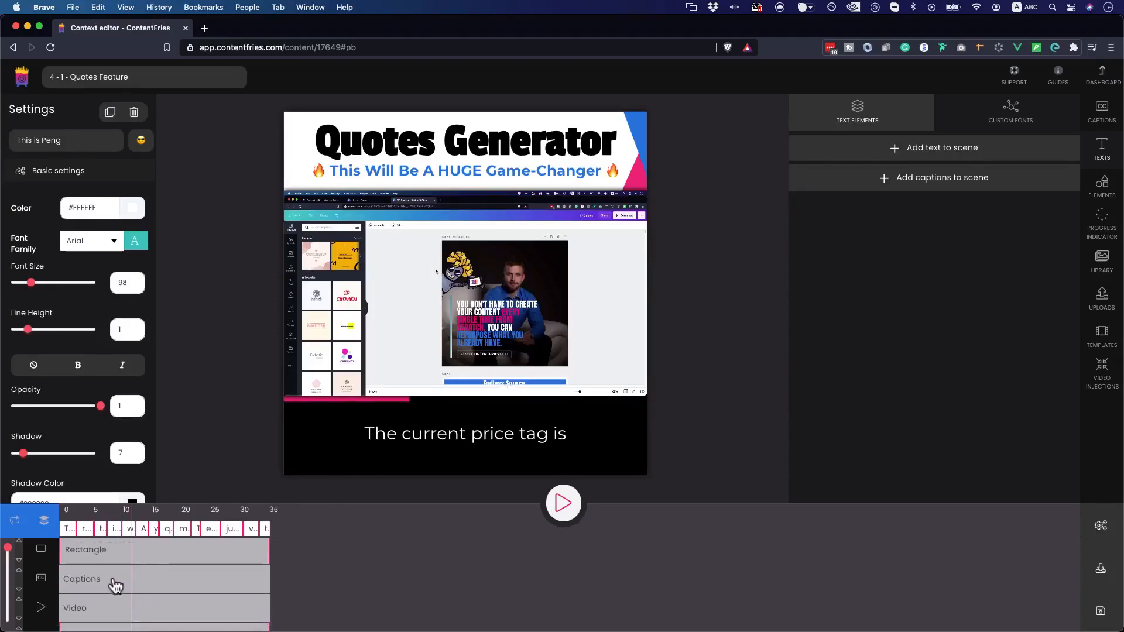
scroll(126, 572, down, 3)
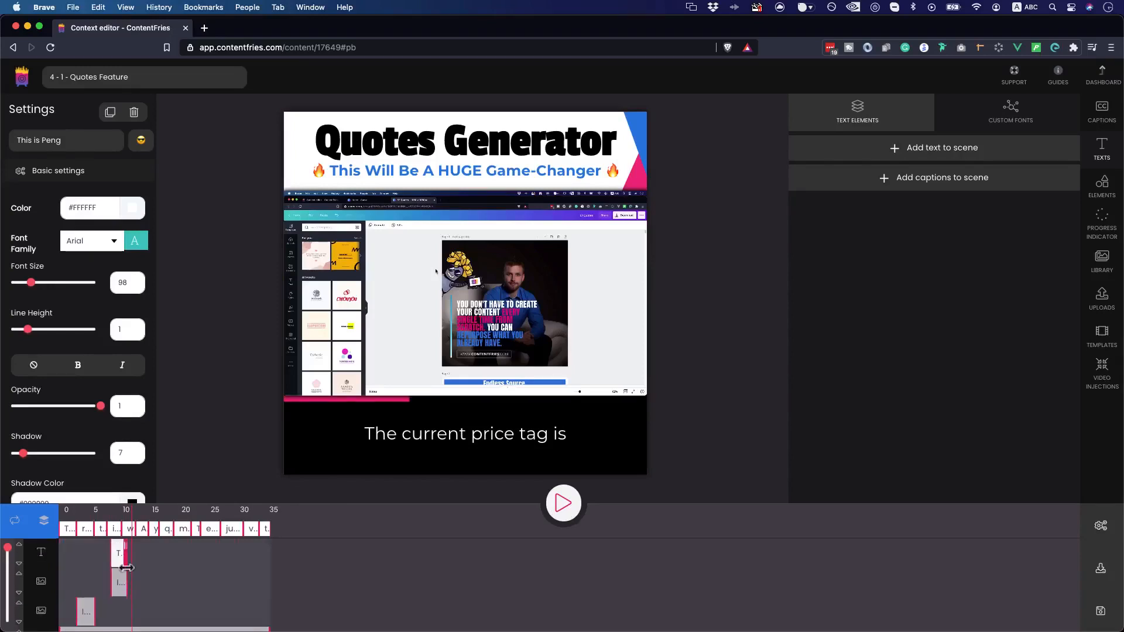
click(116, 525)
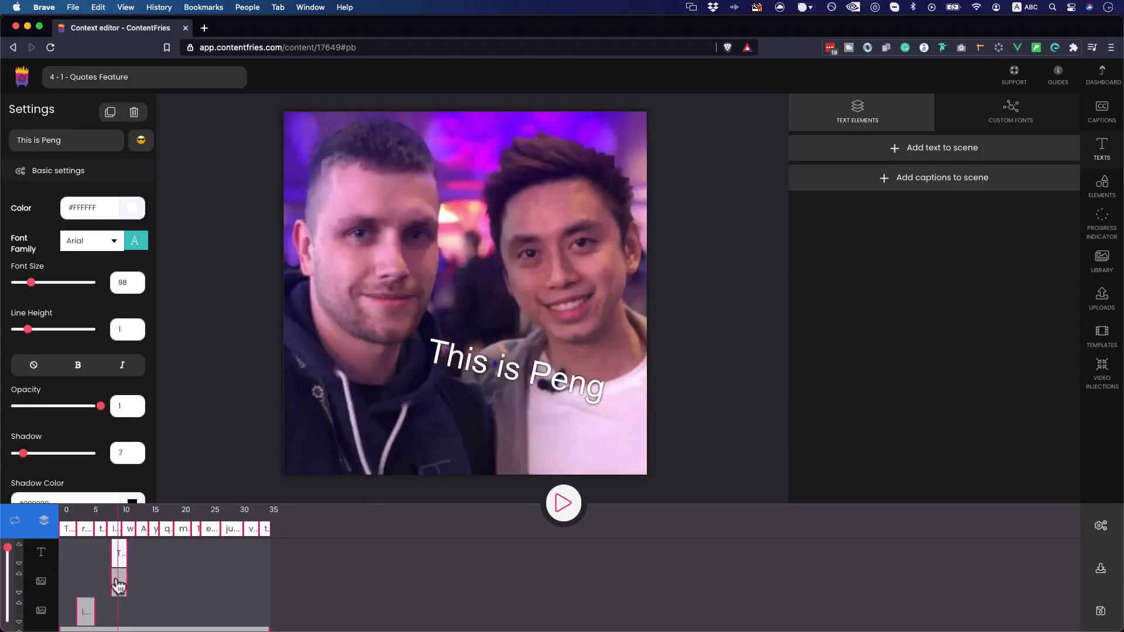
scroll(118, 586, down, 5)
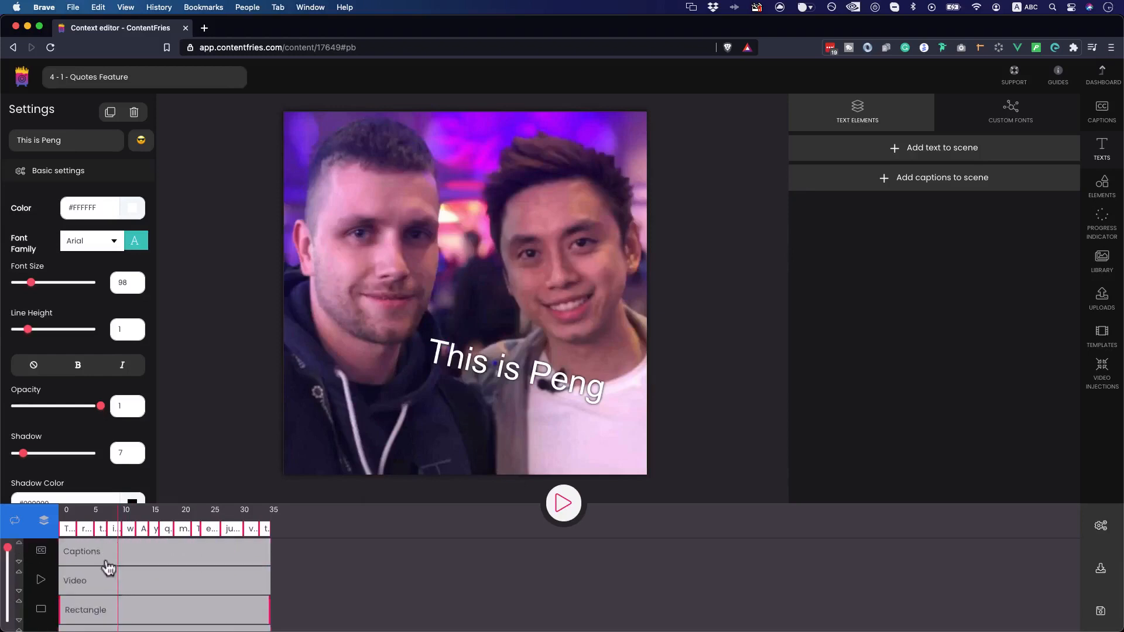
click(106, 559)
scroll(107, 565, up, 3)
scroll(142, 577, up, 1)
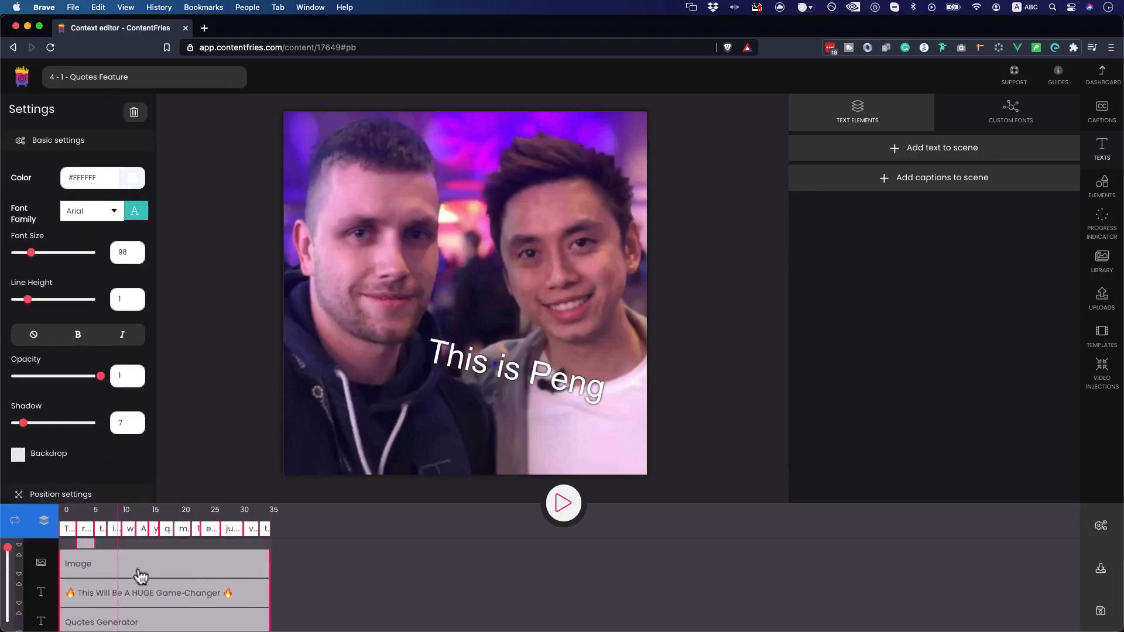
scroll(221, 574, up, 3)
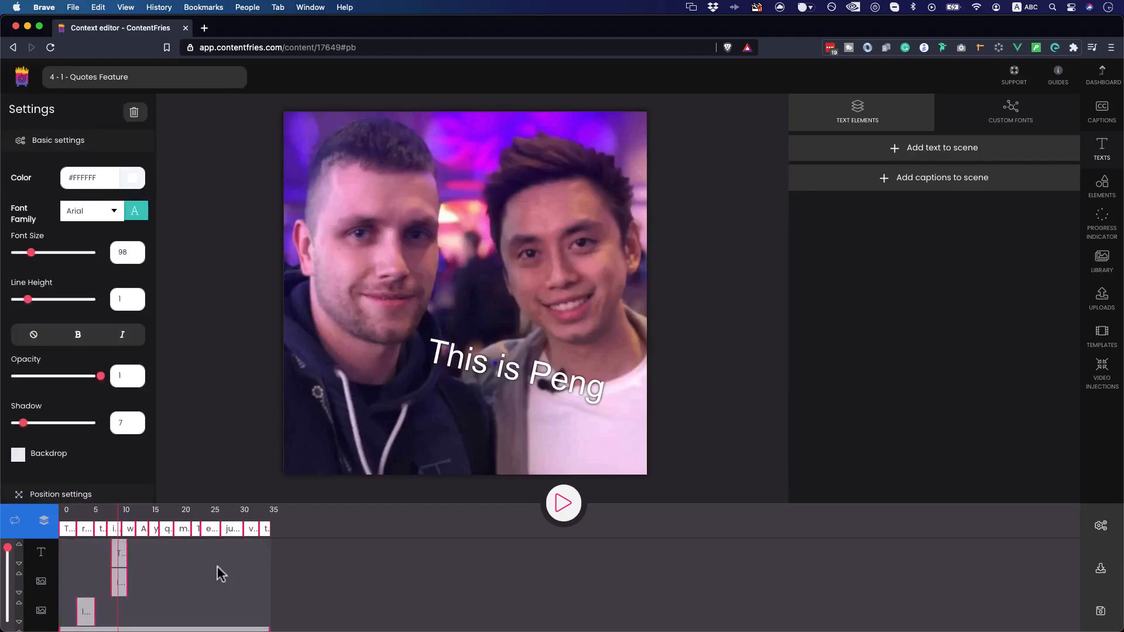
scroll(217, 567, down, 5)
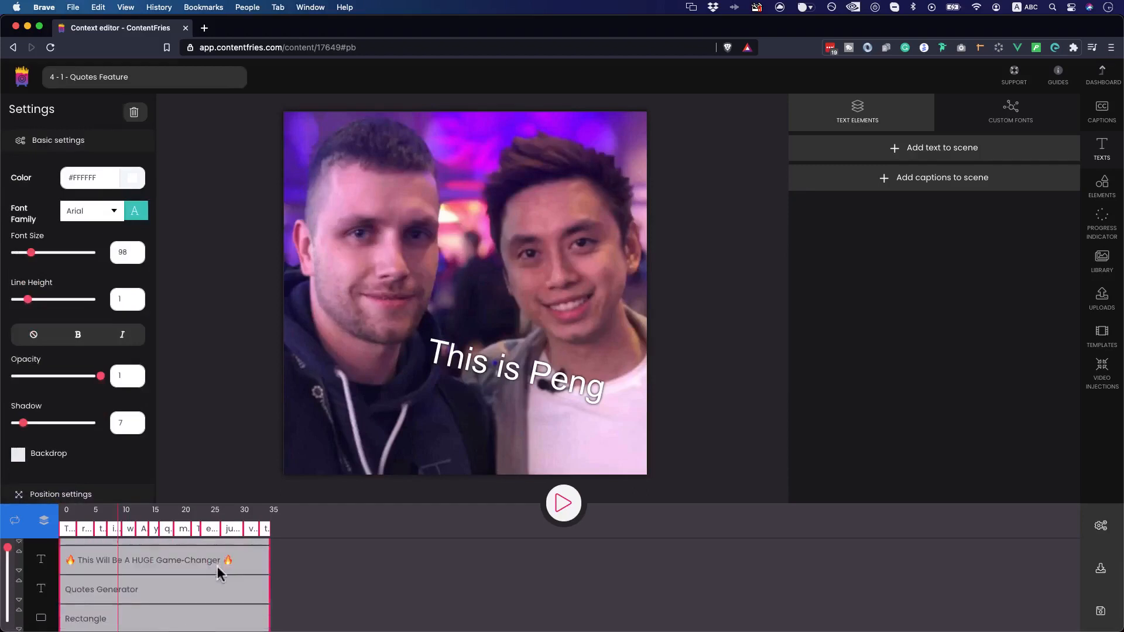
scroll(211, 574, up, 1)
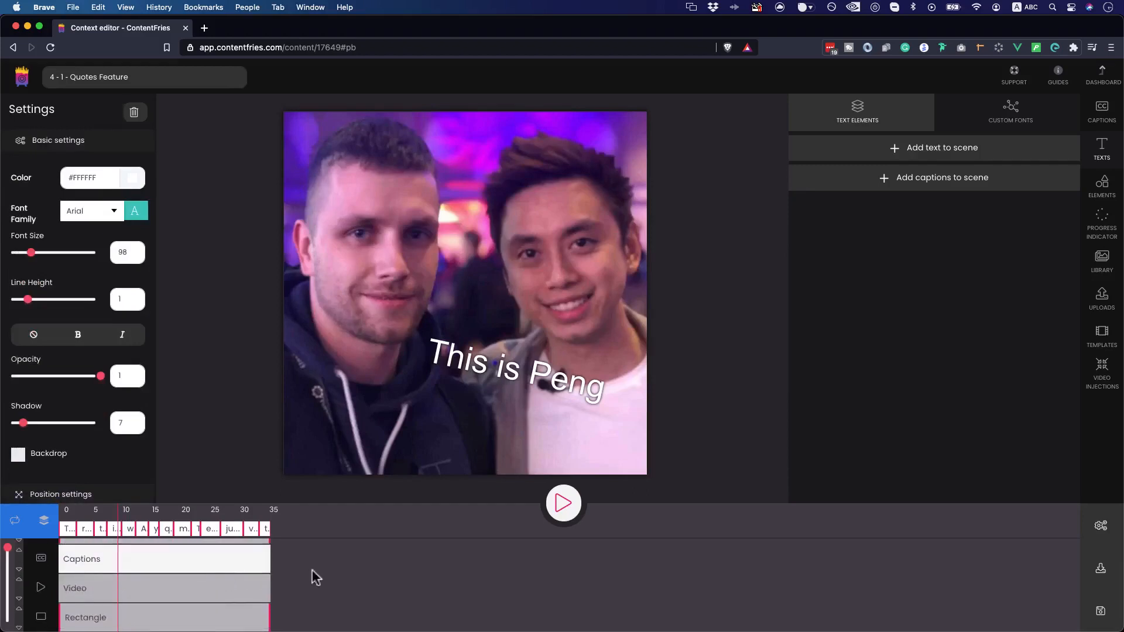
scroll(209, 583, up, 1)
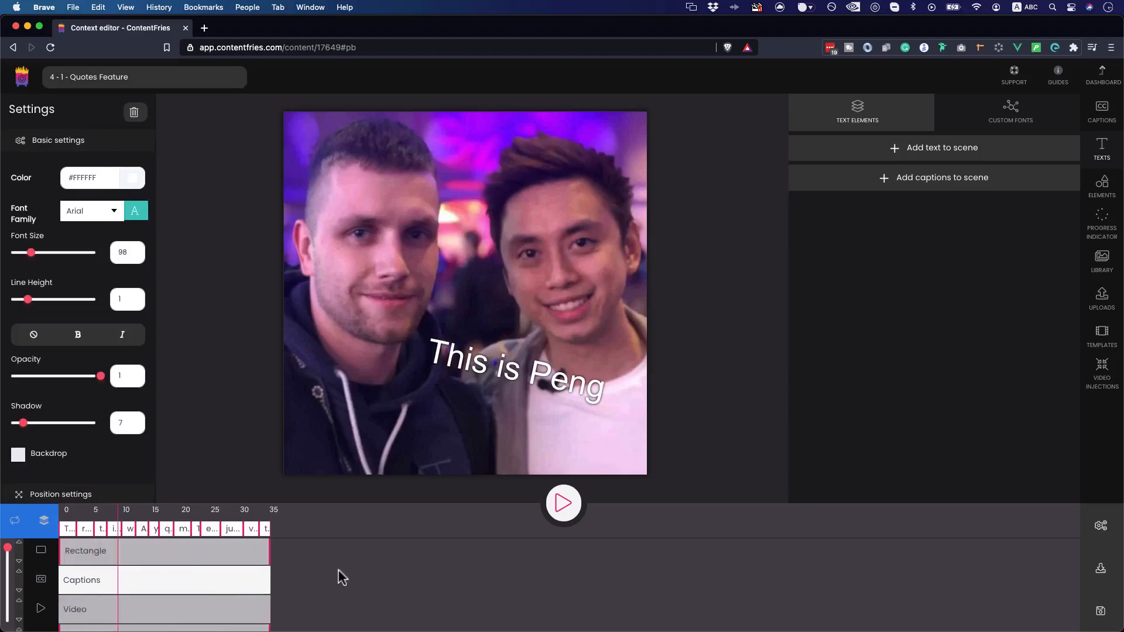
key(alt+Up)
key(alt+Up)
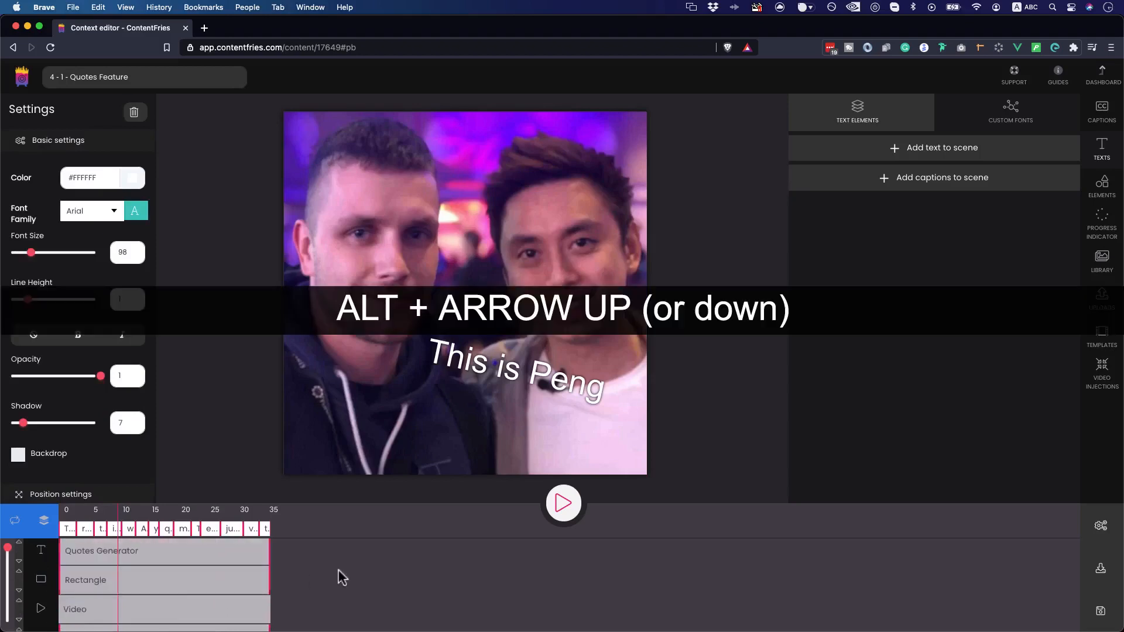
Raise the Captions layer above both short image clips, directly beneath the tilted text layer, so captions overlay the photo
scroll(241, 575, up, 3)
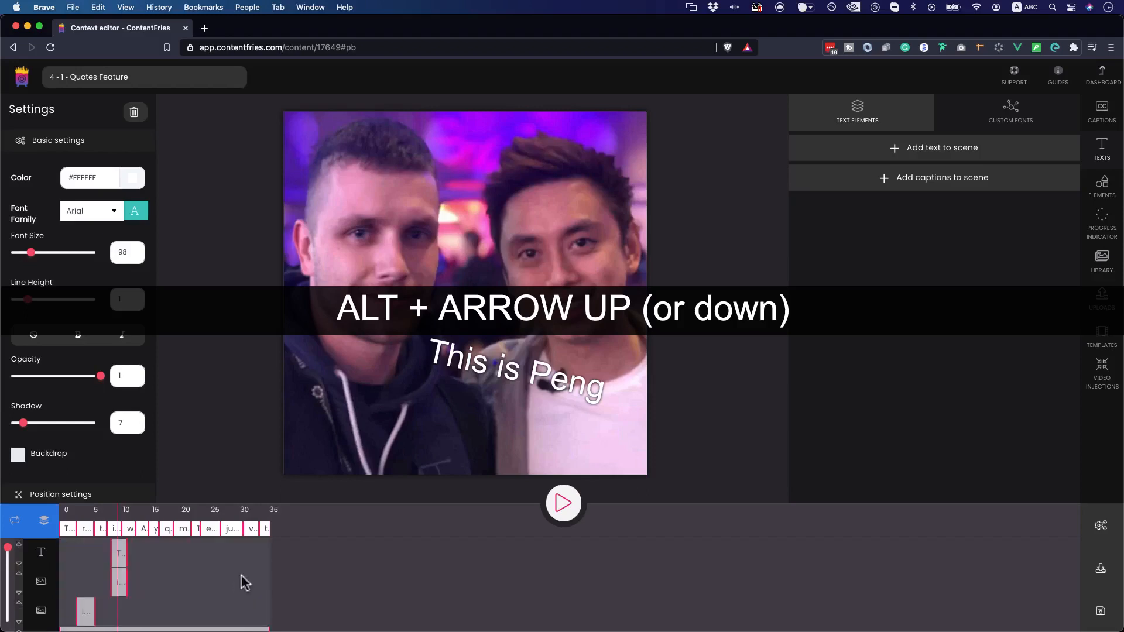
key(alt+Up)
key(alt+Up)
scroll(241, 584, up, 1)
scroll(241, 585, up, 2)
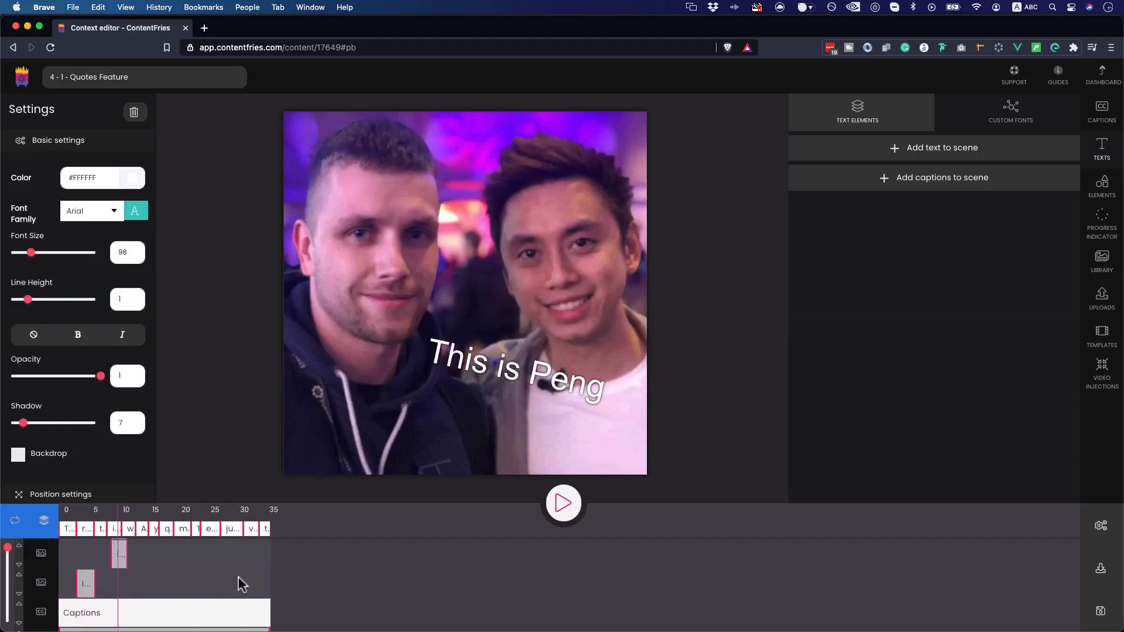
key(alt+Up)
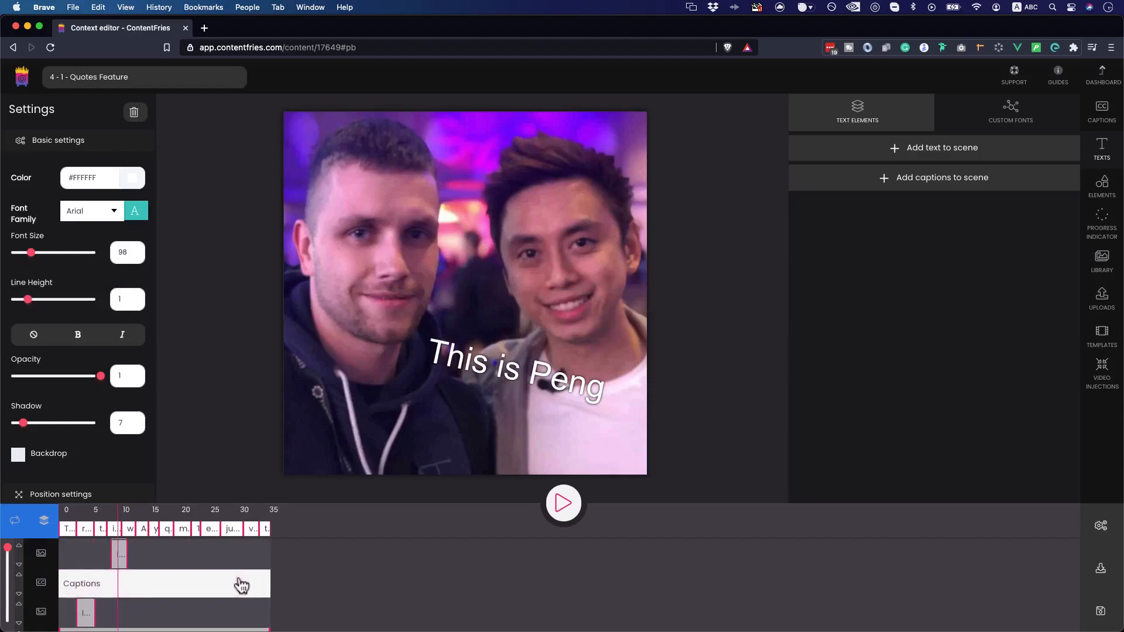
key(alt+Up)
click(419, 439)
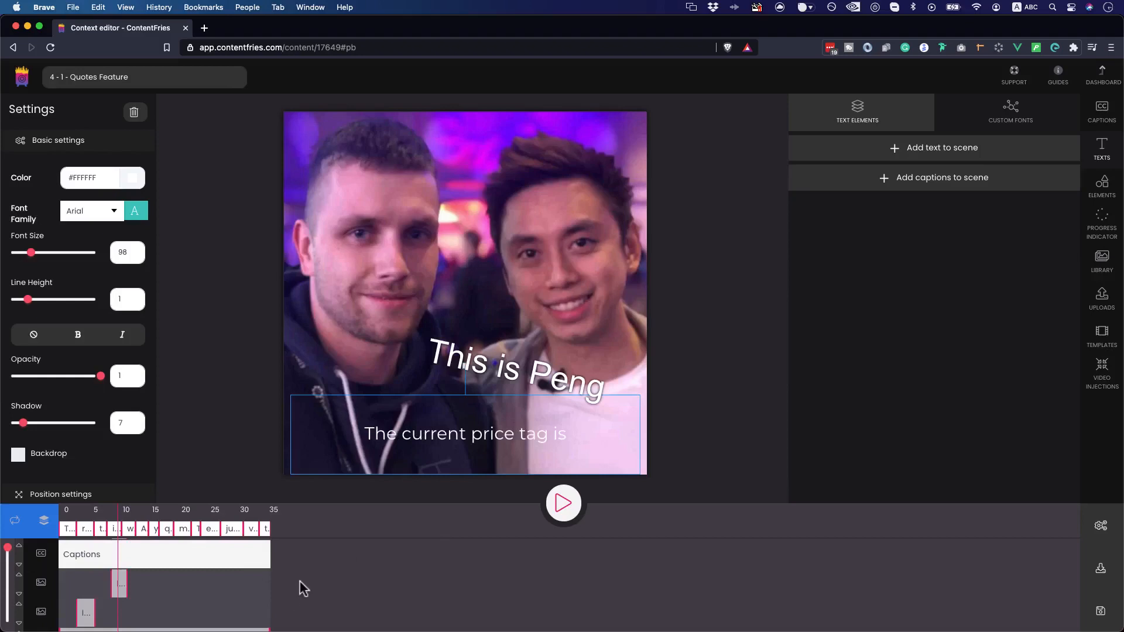
scroll(216, 595, up, 3)
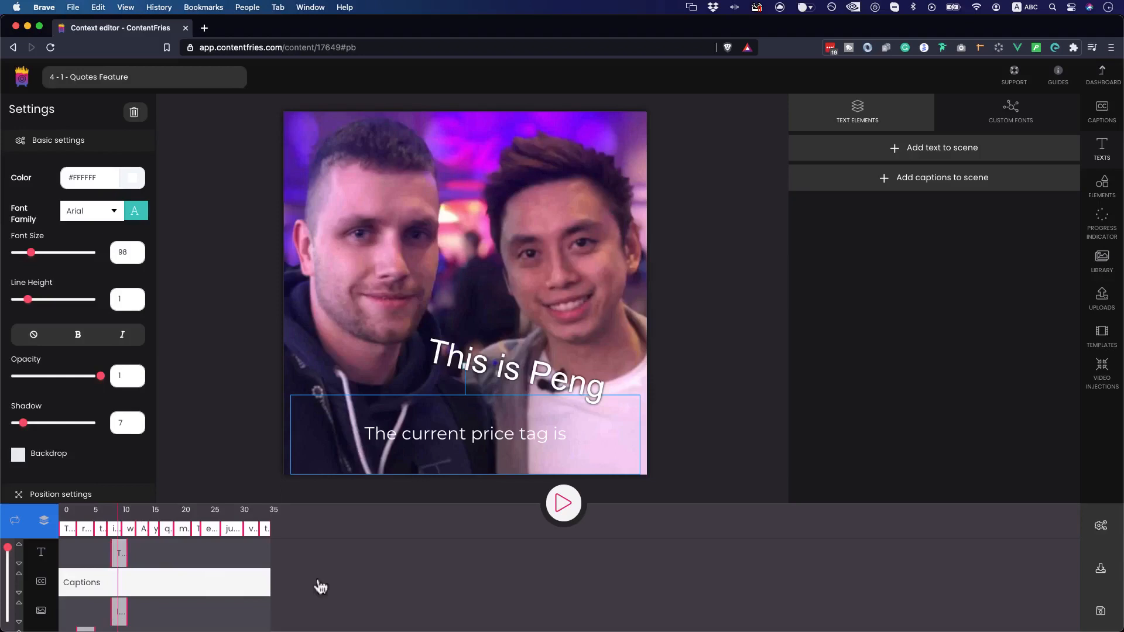
Open the stock media library to view the available images, and close it again
click(1102, 259)
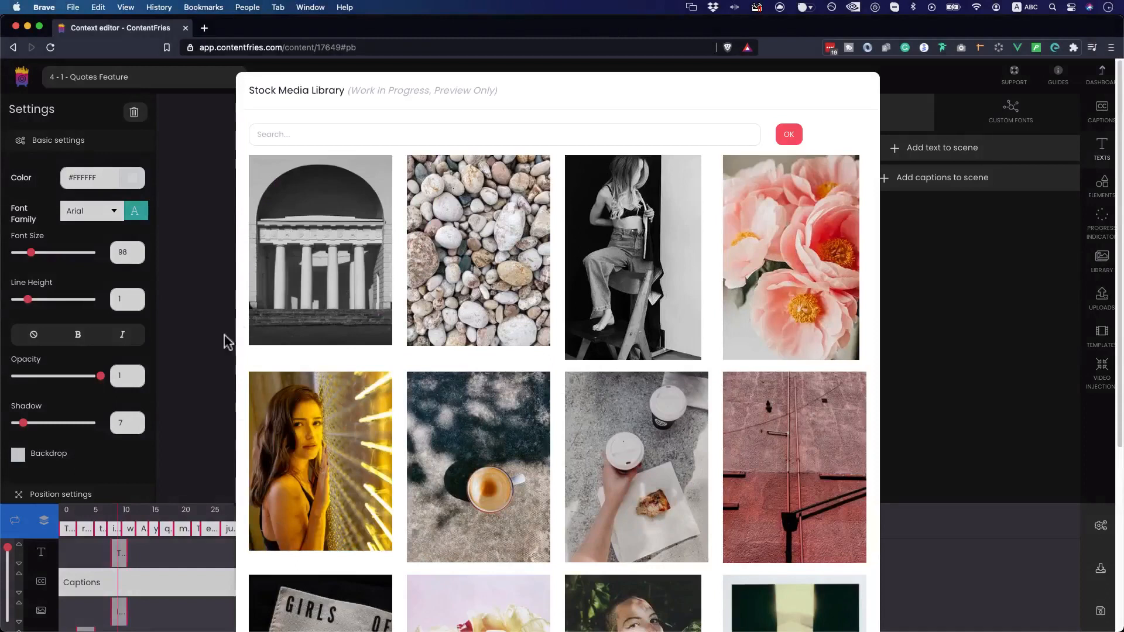
click(205, 366)
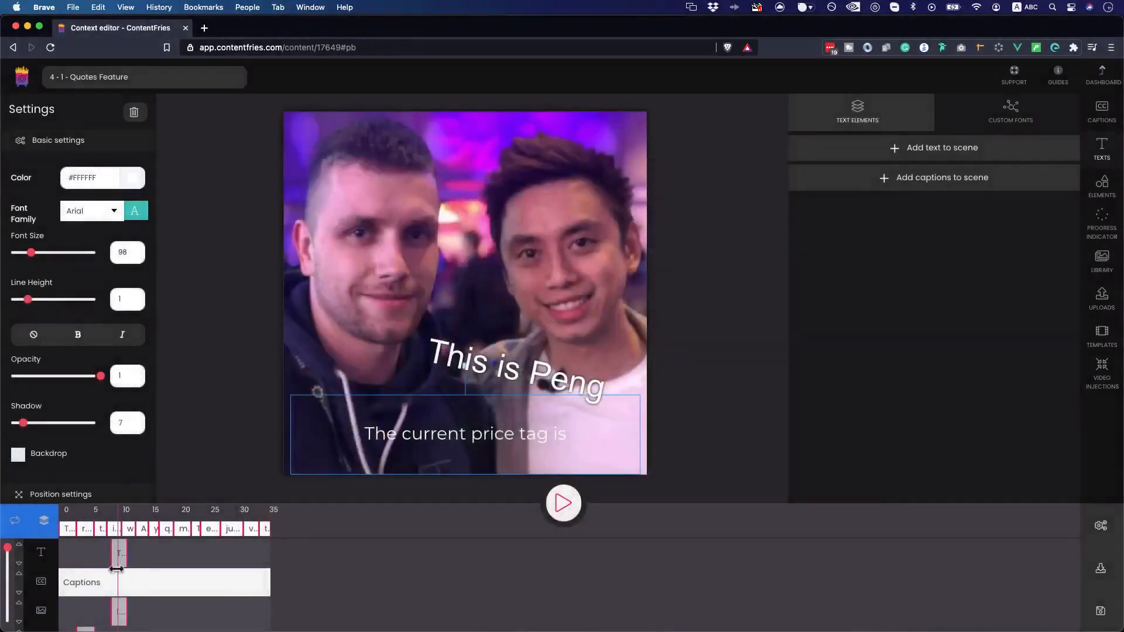